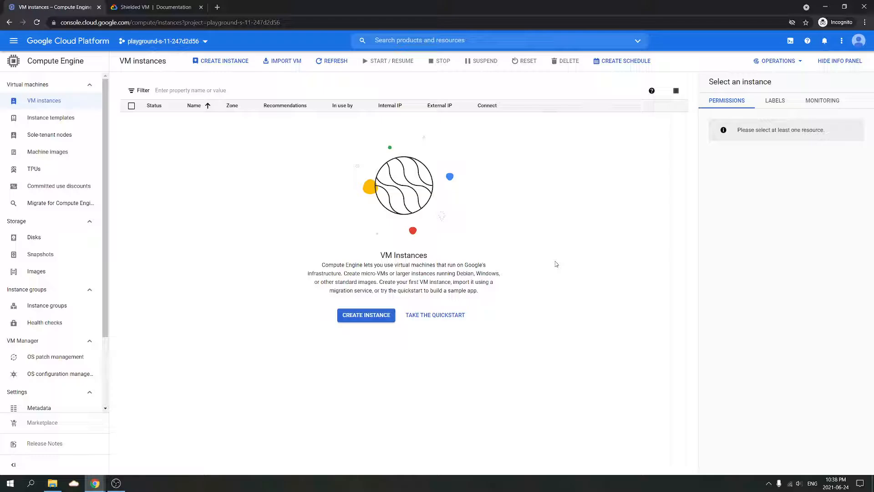
# Step: Start creating a new VM instance from scratch and review the available general-purpose machine series, keeping E2
pyautogui.click(384, 317)
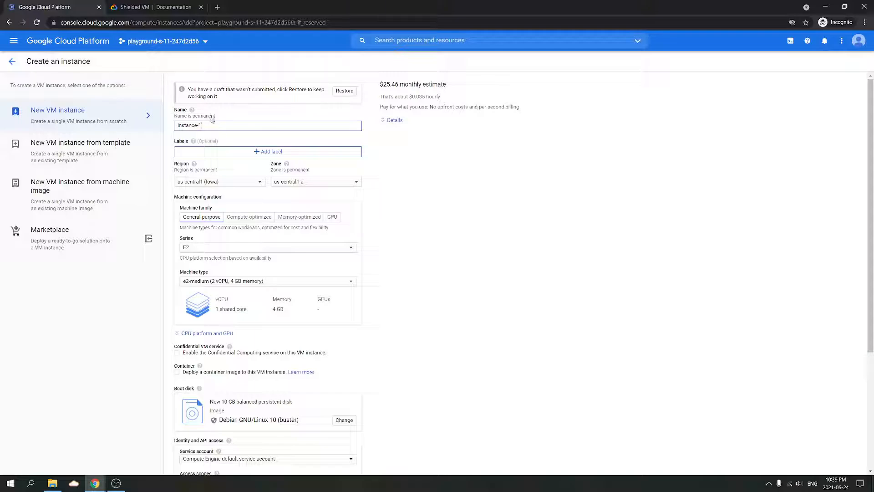
pyautogui.moveTo(210, 141)
pyautogui.scroll(-1, 204, 171)
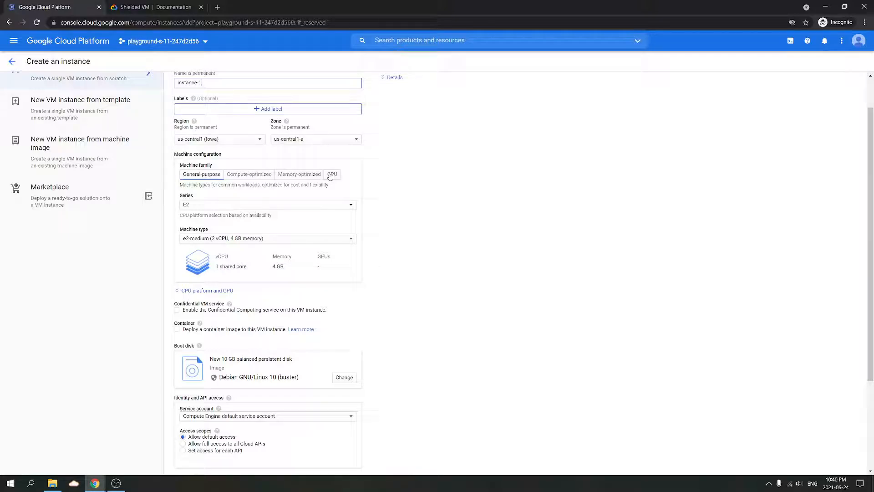
pyautogui.click(326, 205)
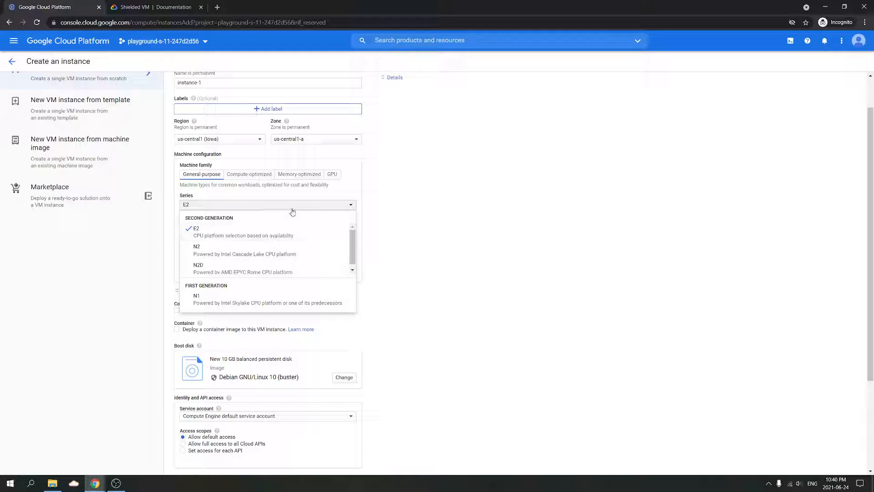
pyautogui.click(296, 205)
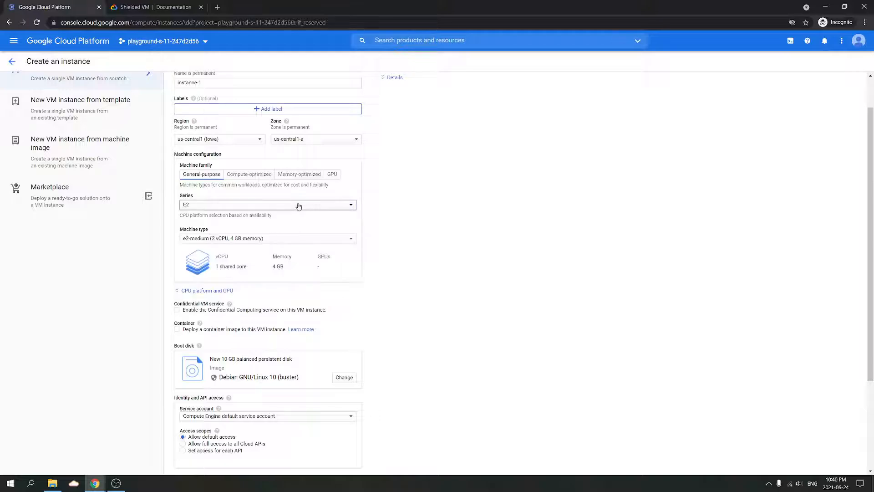
# Step: Try the e2-highmem-16 and e2-micro machine types to compare their monthly cost estimates
pyautogui.click(294, 239)
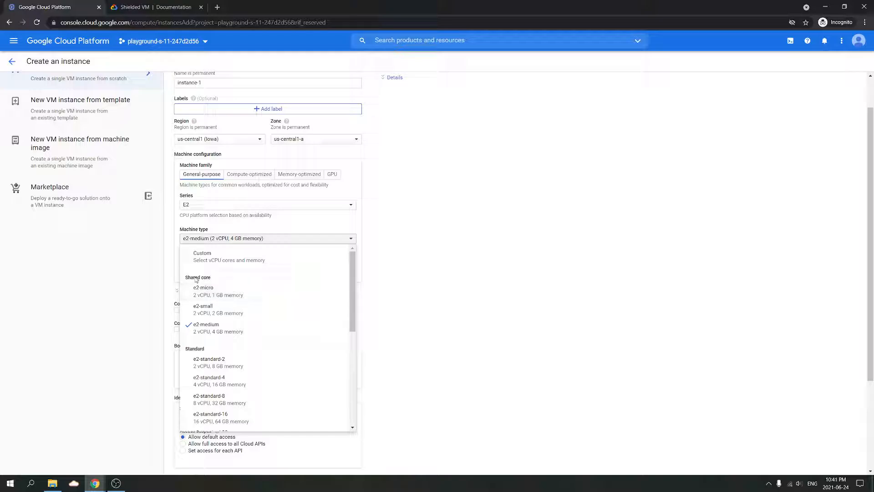
pyautogui.scroll(-1, 225, 313)
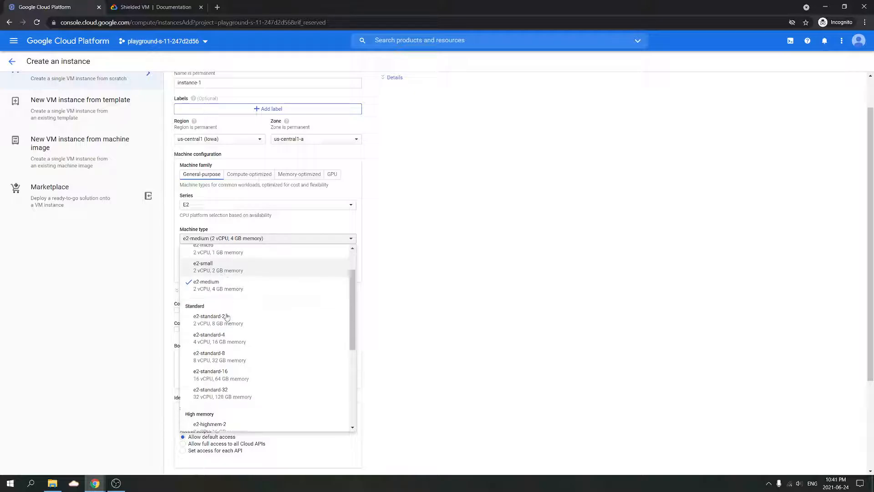
pyautogui.scroll(1, 226, 316)
pyautogui.scroll(-4, 226, 316)
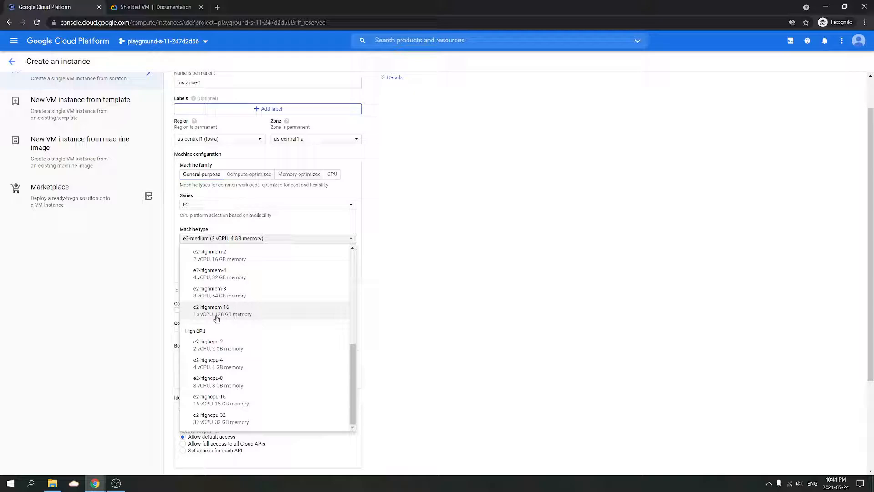
pyautogui.click(259, 317)
pyautogui.scroll(1, 396, 87)
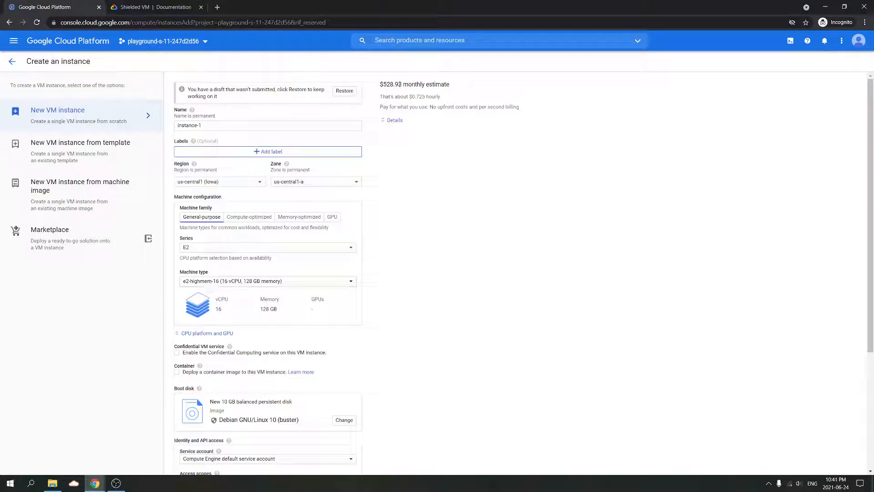
pyautogui.doubleClick(400, 85)
pyautogui.click(285, 281)
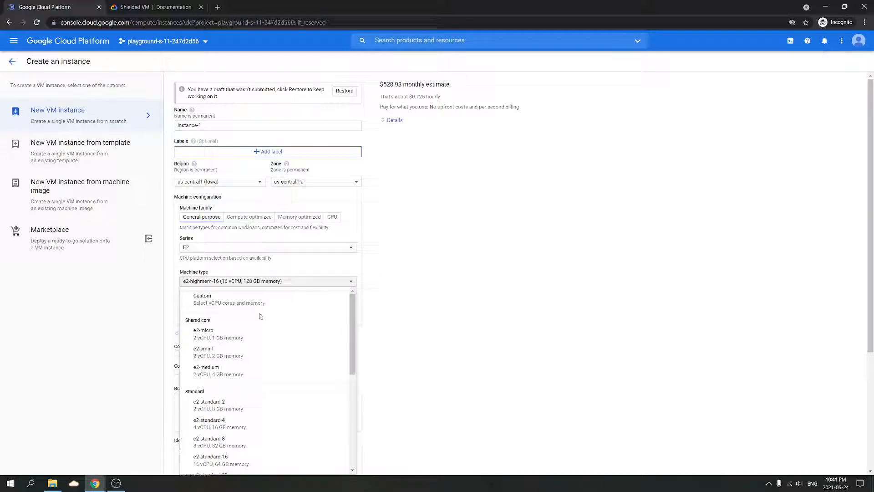
pyautogui.click(241, 336)
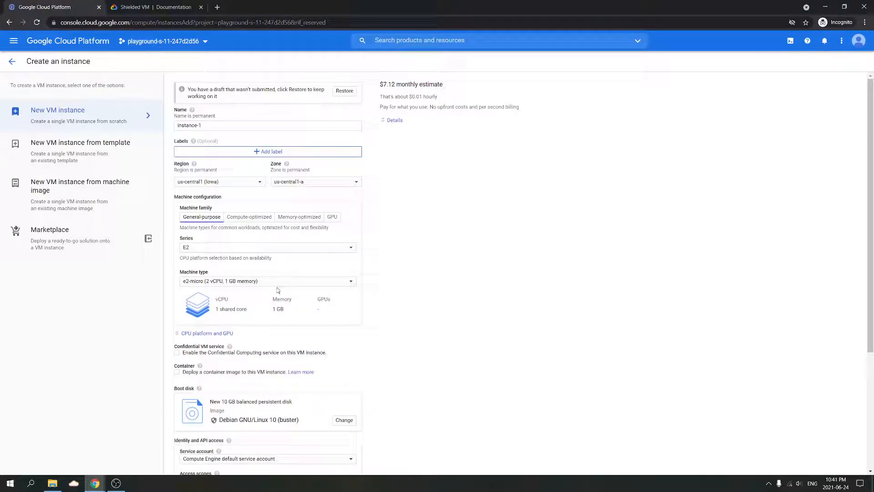
# Step: Set the instance's machine type to e2-standard-2 (2 vCPU, 8 GB memory)
pyautogui.click(277, 285)
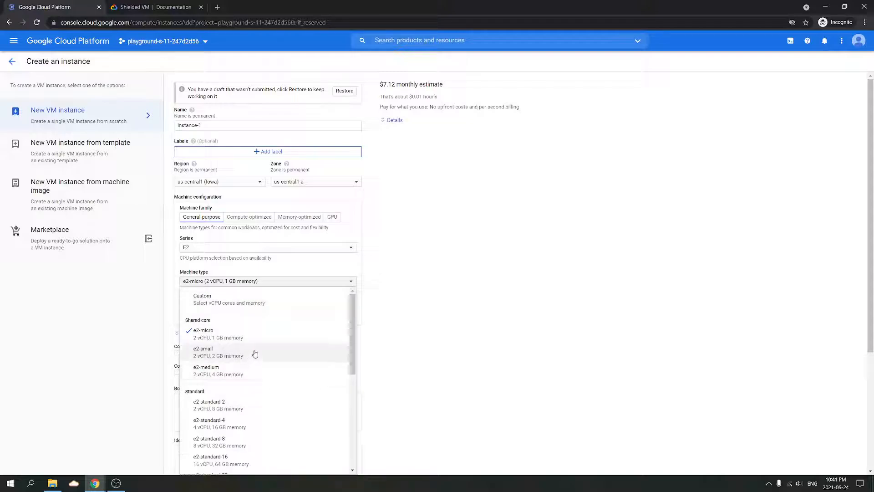
pyautogui.scroll(-2, 254, 358)
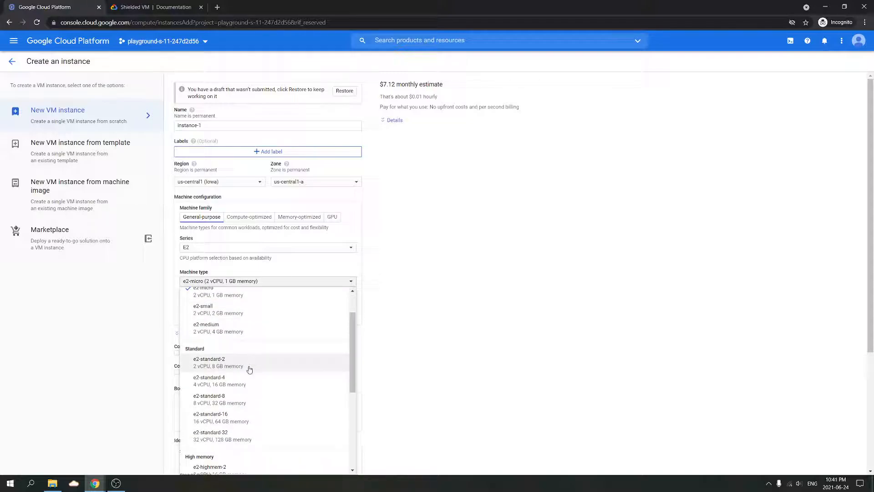
pyautogui.click(249, 369)
# Step: Change the boot disk image to the public Ubuntu 20.04 LTS image
pyautogui.scroll(-3, 298, 292)
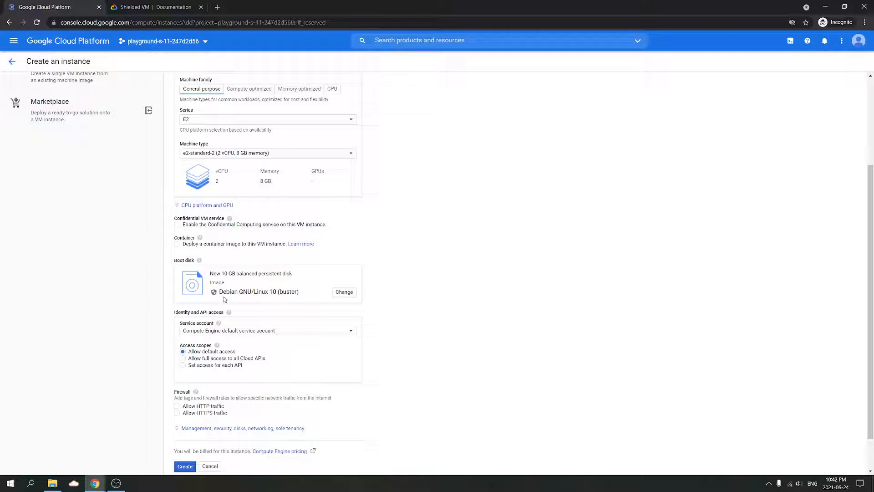
pyautogui.click(344, 292)
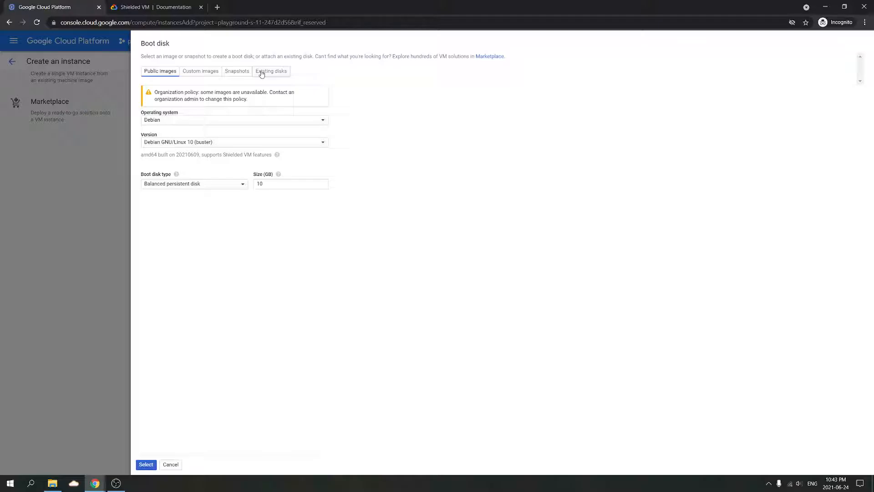
pyautogui.click(256, 122)
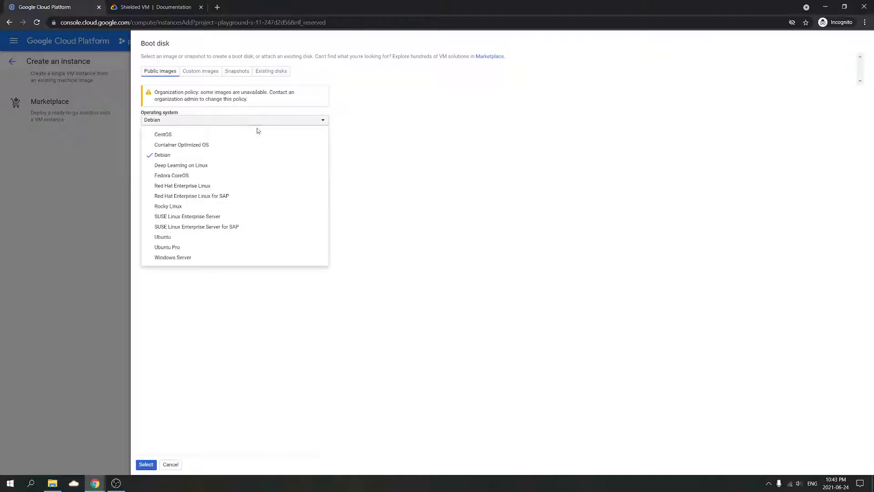
pyautogui.click(263, 239)
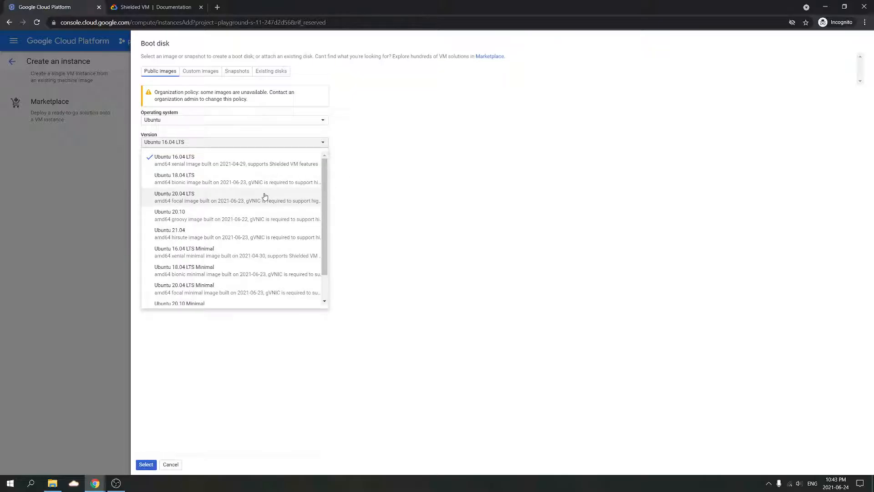
pyautogui.click(265, 197)
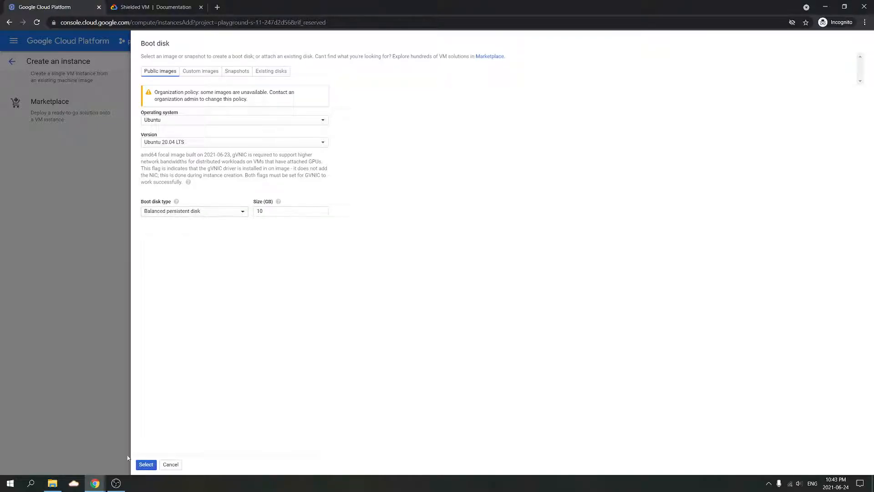
pyautogui.click(145, 464)
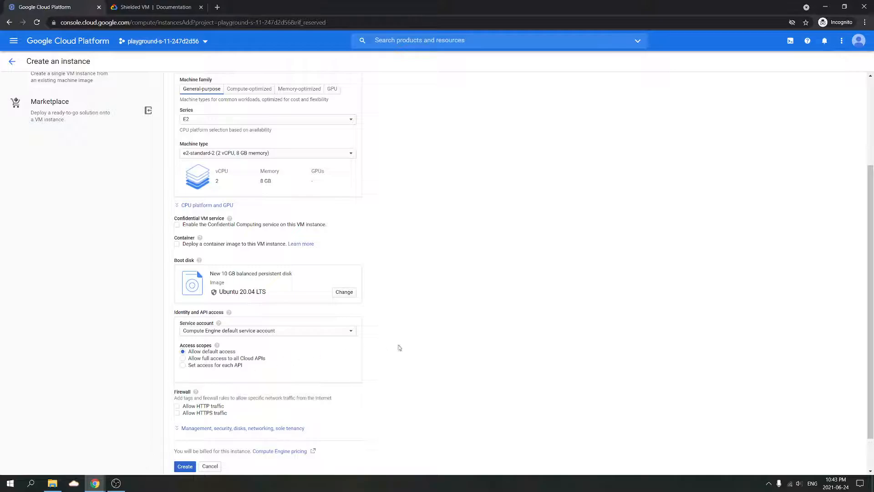
# Step: Review the service accounts available for the instance and the IAM & Admin sections of the console
pyautogui.scroll(-2, 405, 346)
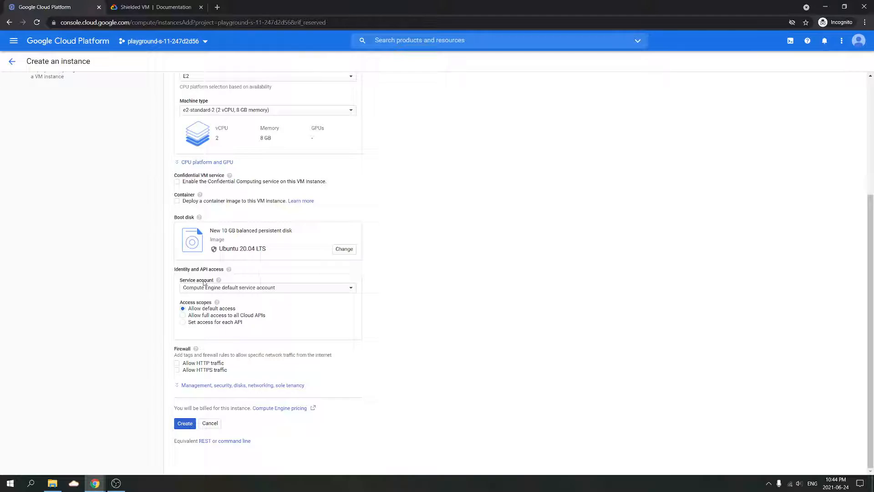
pyautogui.click(205, 287)
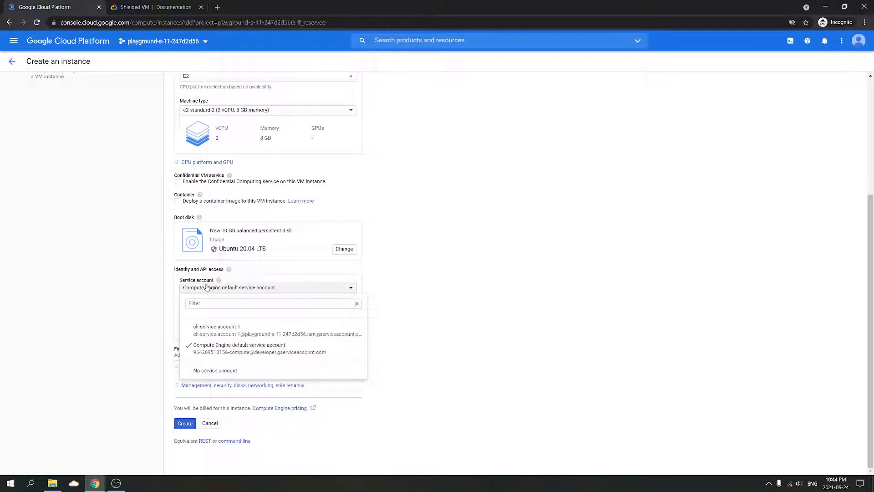
pyautogui.click(254, 289)
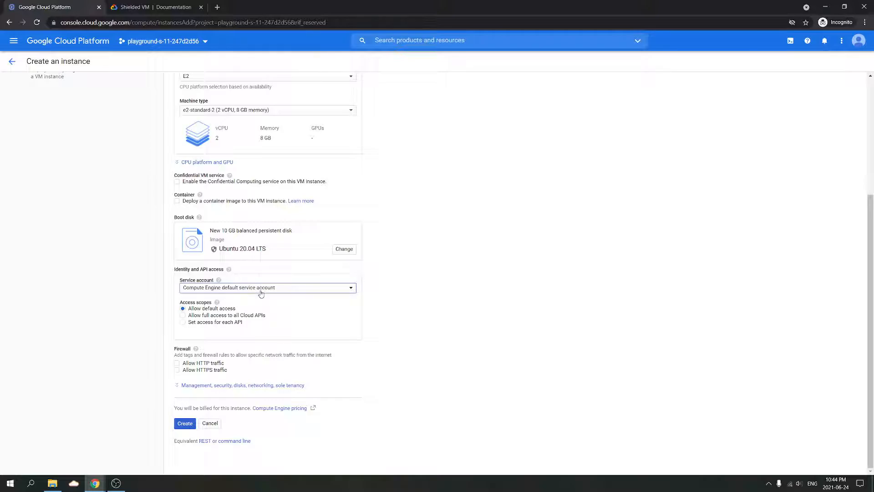
pyautogui.click(14, 41)
pyautogui.moveTo(69, 150)
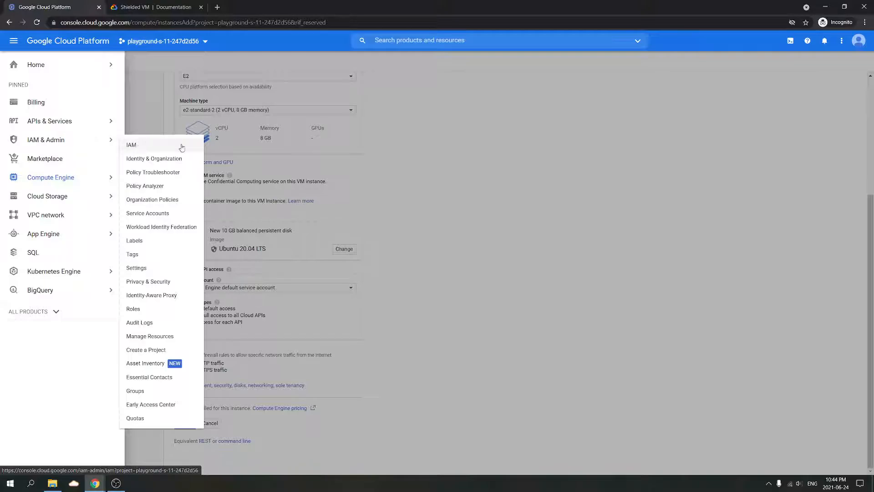
pyautogui.click(507, 246)
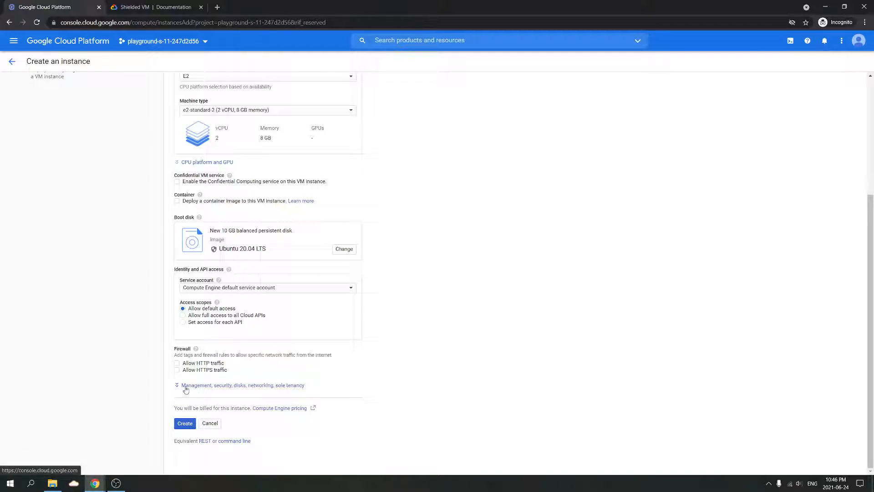
# Step: Expand the advanced instance options and review the Management settings, including startup script, metadata and availability policy
pyautogui.click(242, 387)
pyautogui.scroll(-3, 241, 388)
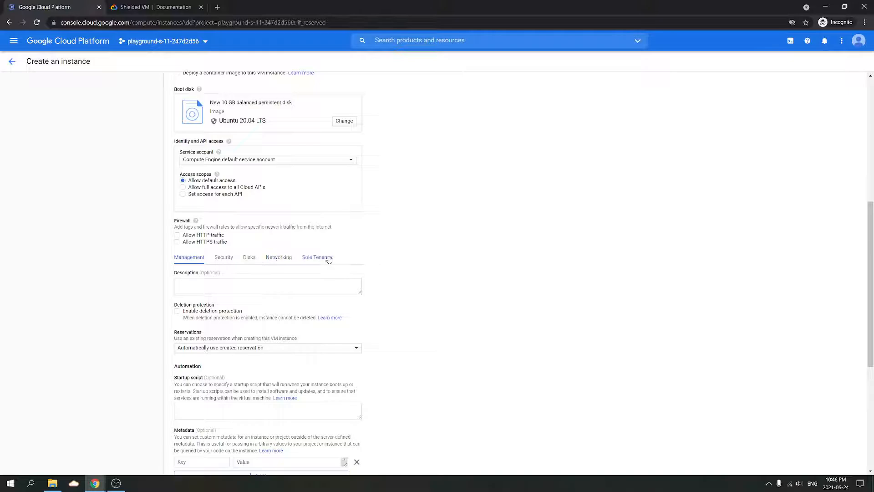
pyautogui.scroll(-2, 429, 251)
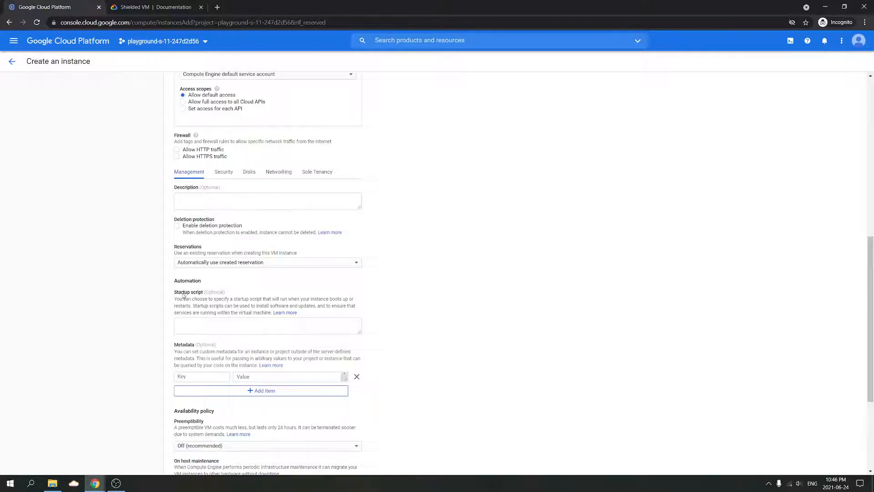
pyautogui.scroll(-2, 184, 294)
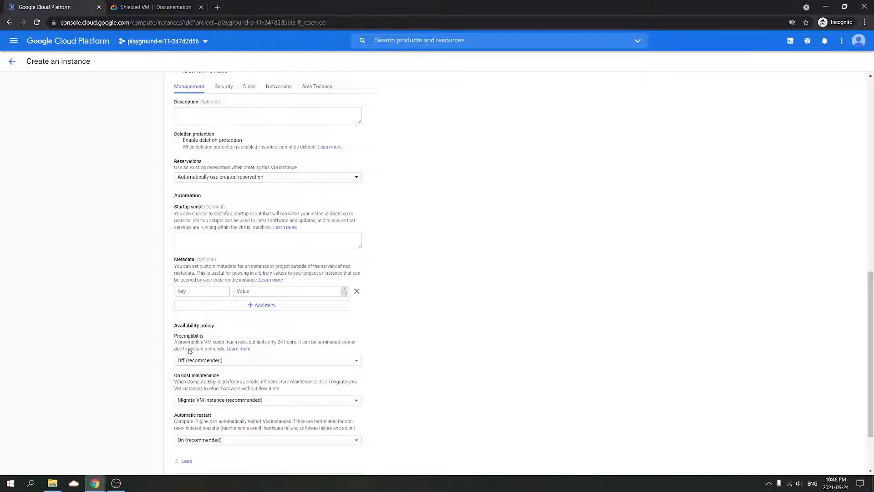
pyautogui.scroll(1, 200, 344)
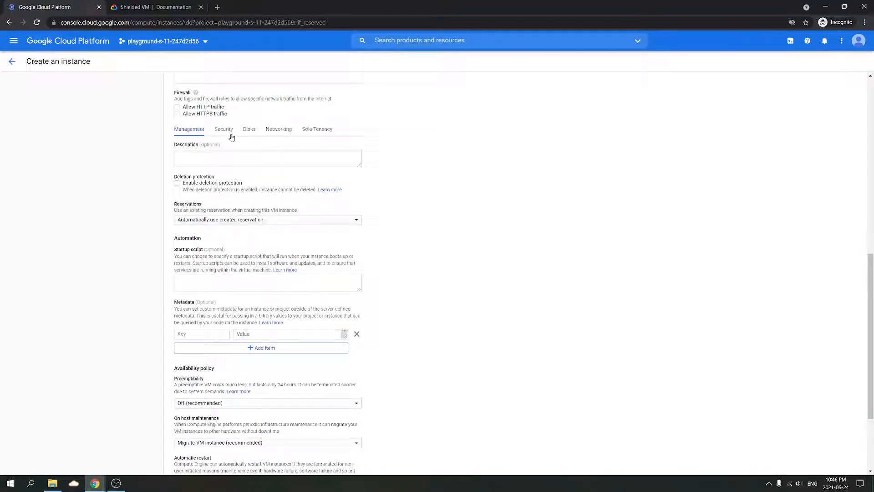
# Step: Examine the Security, Disks, Networking and Sole Tenancy settings of the new instance
pyautogui.click(229, 133)
pyautogui.scroll(1, 245, 172)
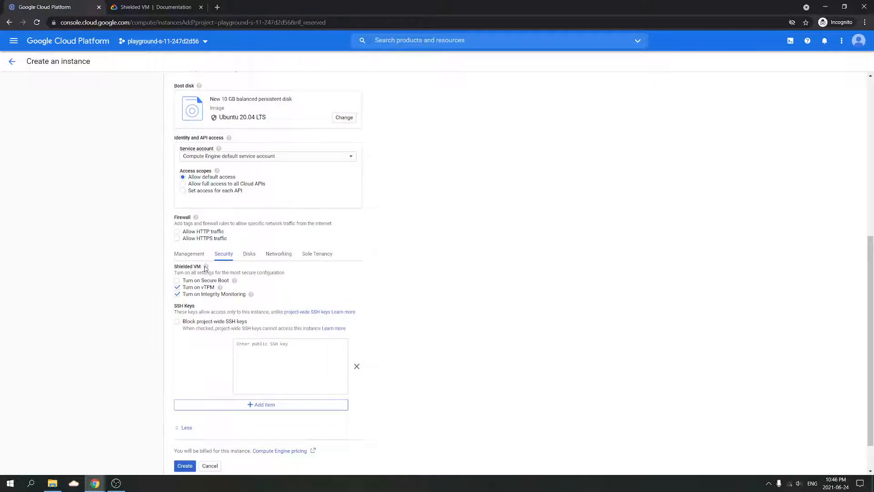
pyautogui.moveTo(206, 267)
pyautogui.click(252, 255)
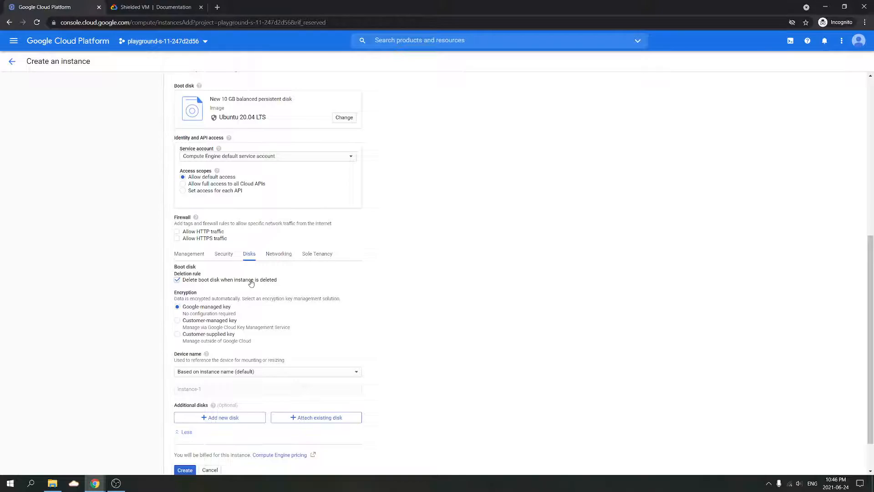
pyautogui.click(281, 256)
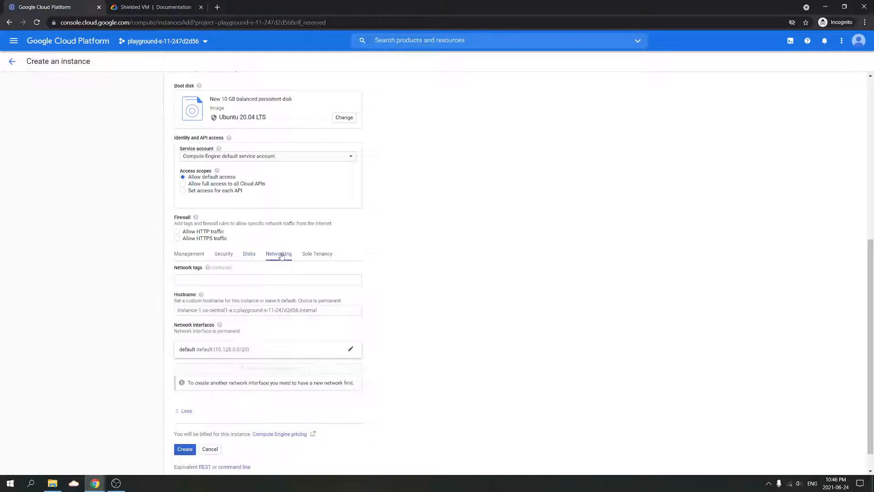
pyautogui.click(315, 256)
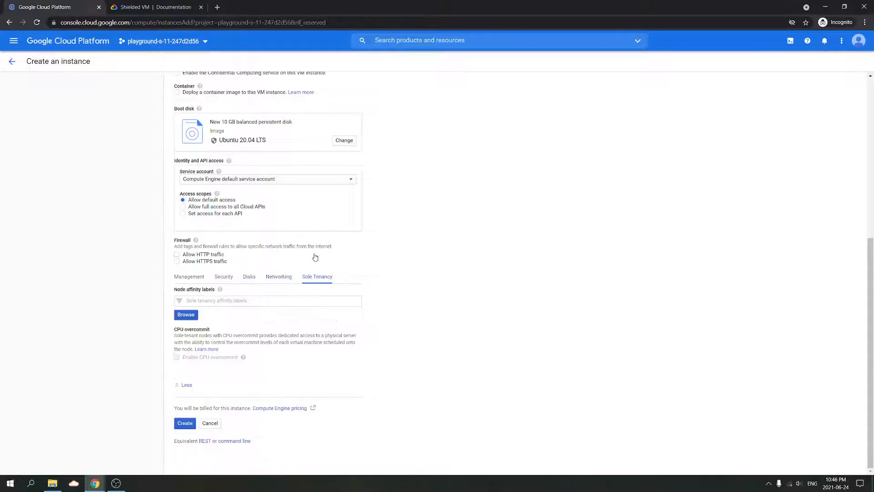
# Step: Create the VM instance with the configured settings and close the Learn tutorial pane
pyautogui.click(203, 279)
pyautogui.scroll(-5, 435, 312)
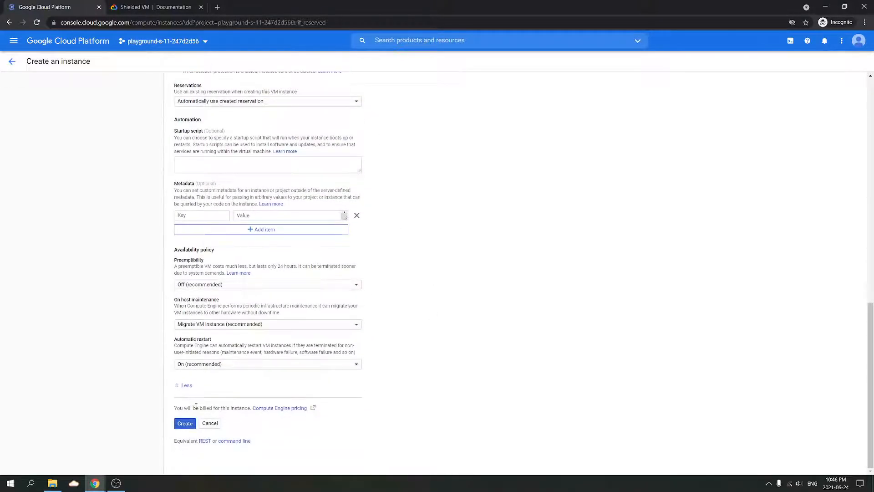
pyautogui.click(181, 425)
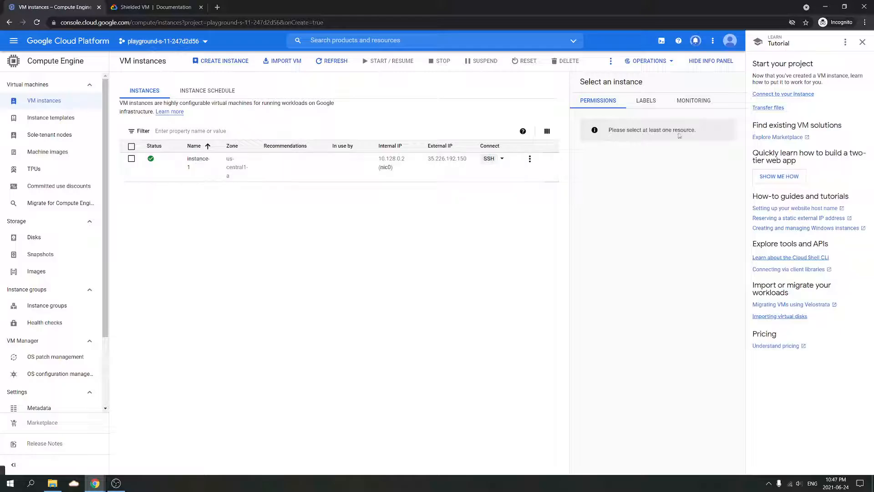
pyautogui.click(862, 42)
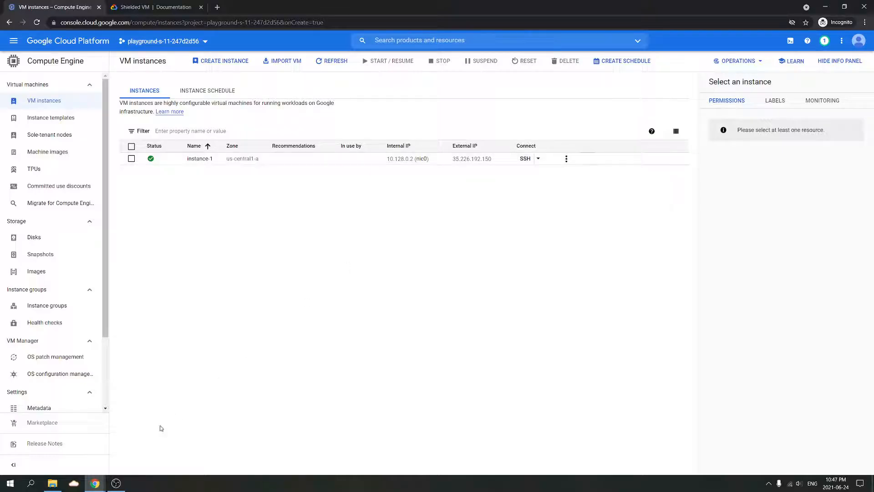
# Step: Open a browser SSH session to instance-1, reposition its window, and run ls in the home directory
pyautogui.moveTo(104, 481)
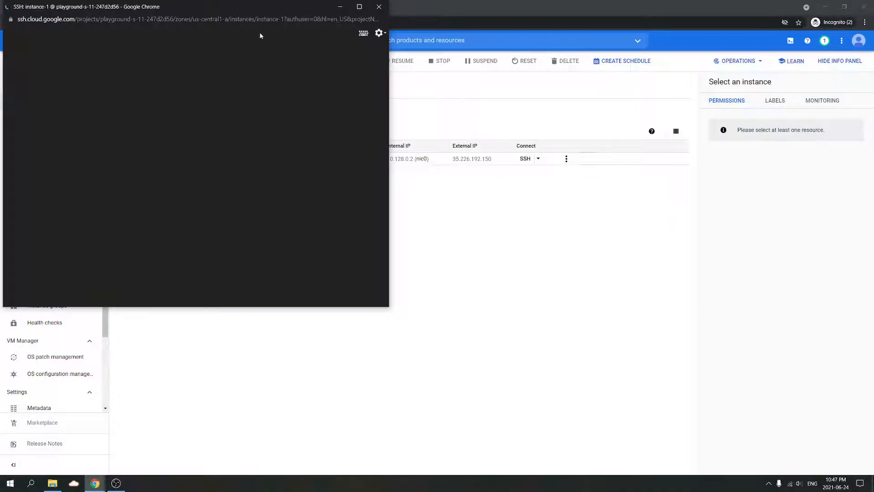
pyautogui.moveTo(263, 7); pyautogui.dragTo(517, 137)
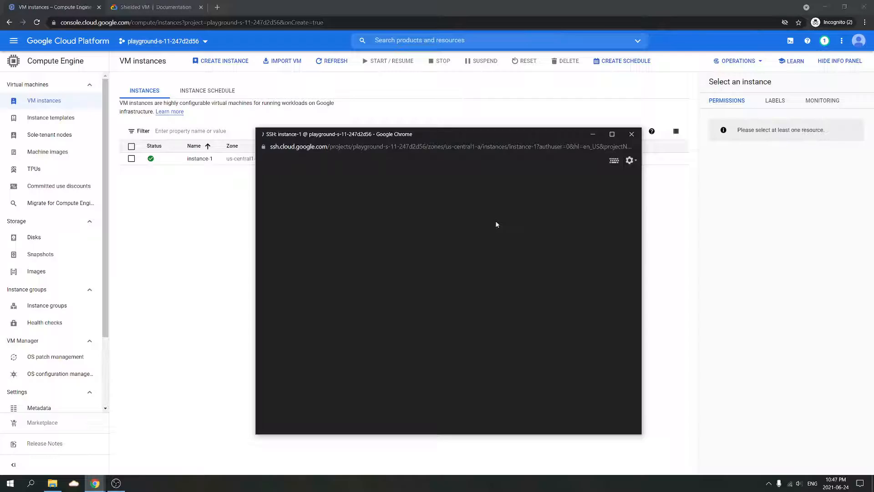
pyautogui.moveTo(494, 138); pyautogui.dragTo(478, 131)
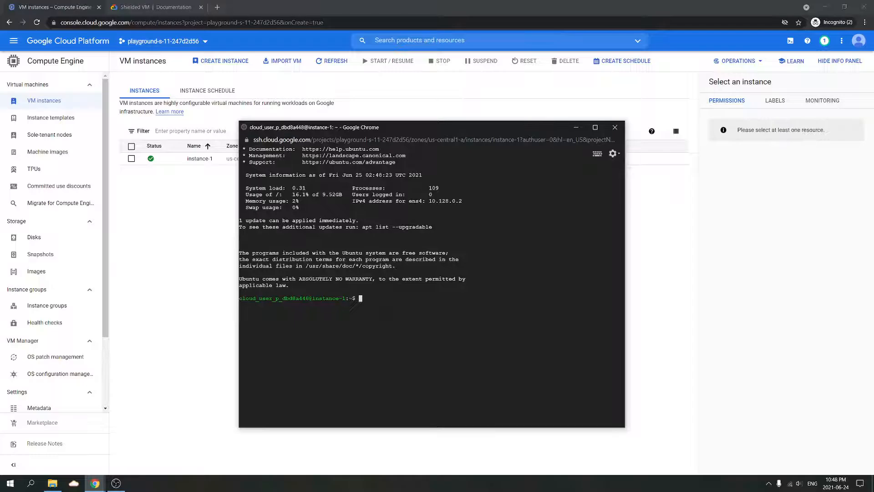
pyautogui.write('ls')
pyautogui.press('Return')
pyautogui.doubleClick(436, 129)
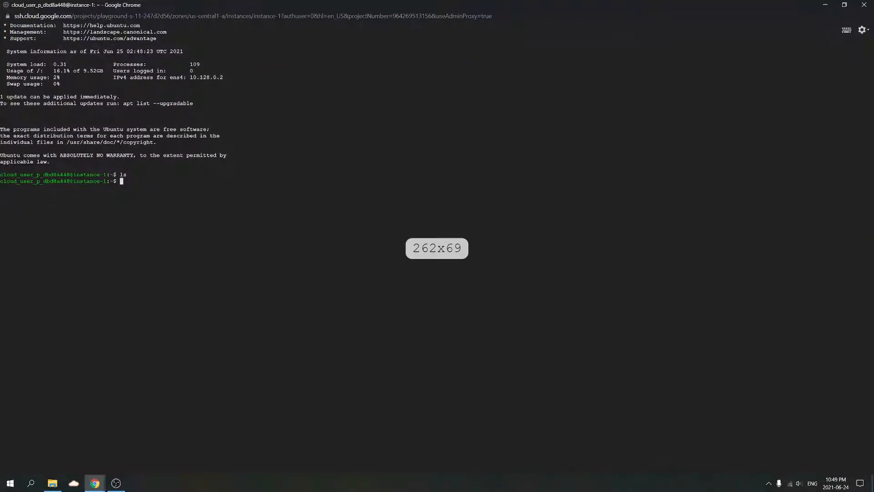
pyautogui.doubleClick(794, 8)
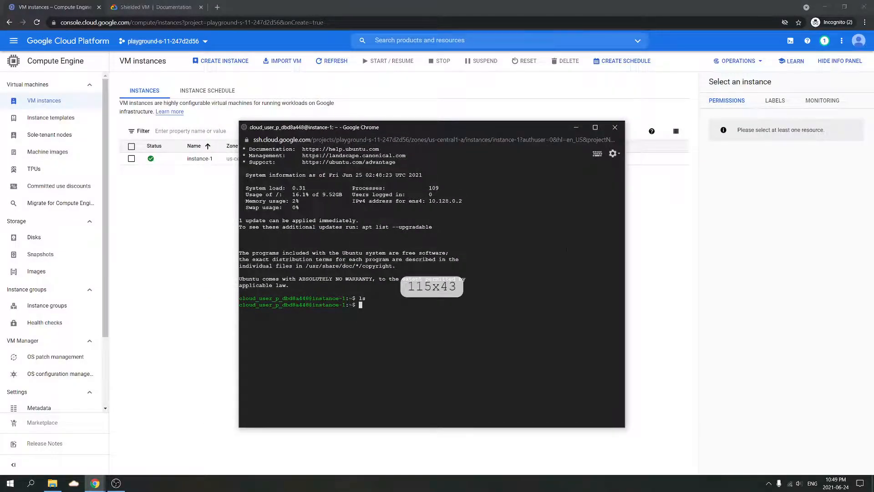
# Step: Launch the local Ubuntu terminal, maximize its window, and minimize it to return to the browser
pyautogui.press('super+s')
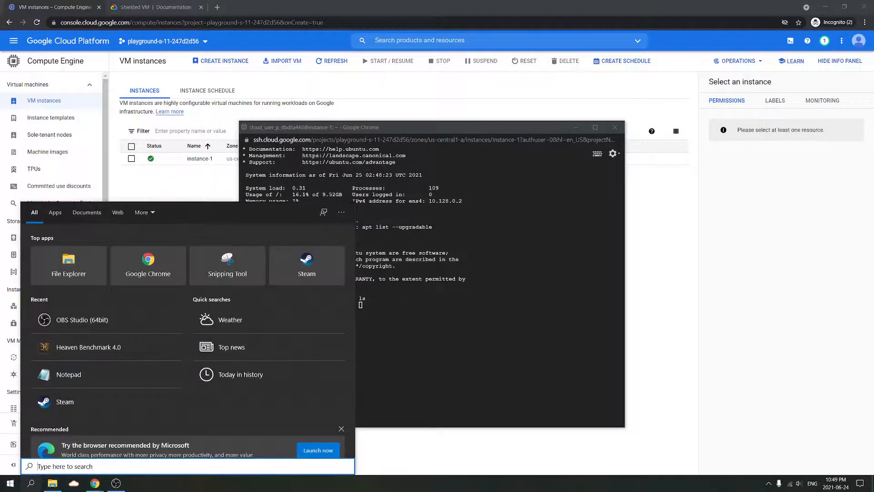
pyautogui.write('ubuntu')
pyautogui.press('Return')
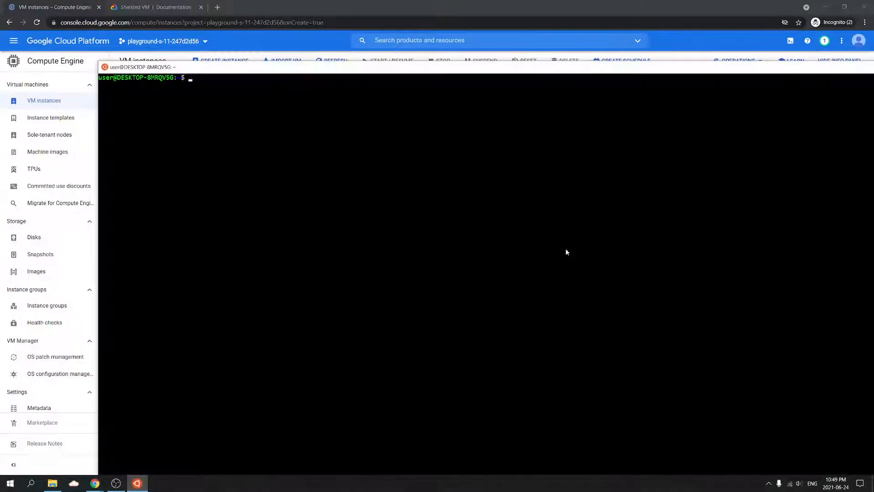
pyautogui.moveTo(594, 69); pyautogui.dragTo(540, 57)
pyautogui.doubleClick(539, 56)
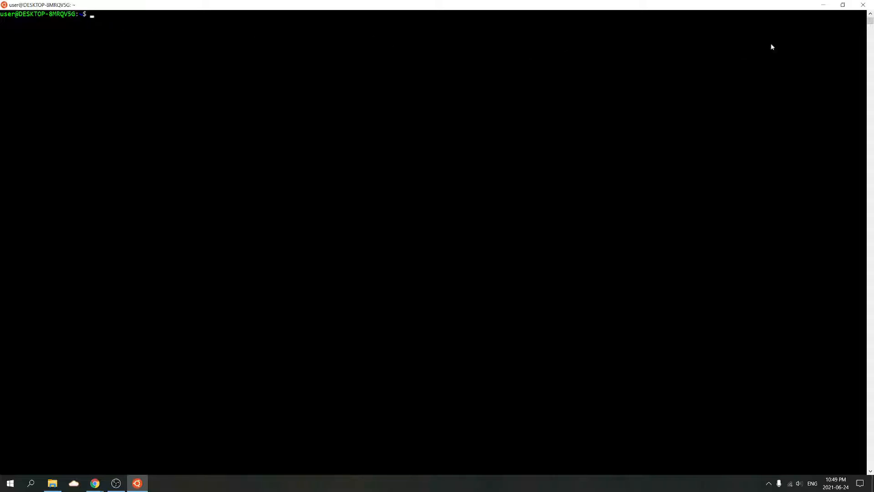
pyautogui.click(823, 4)
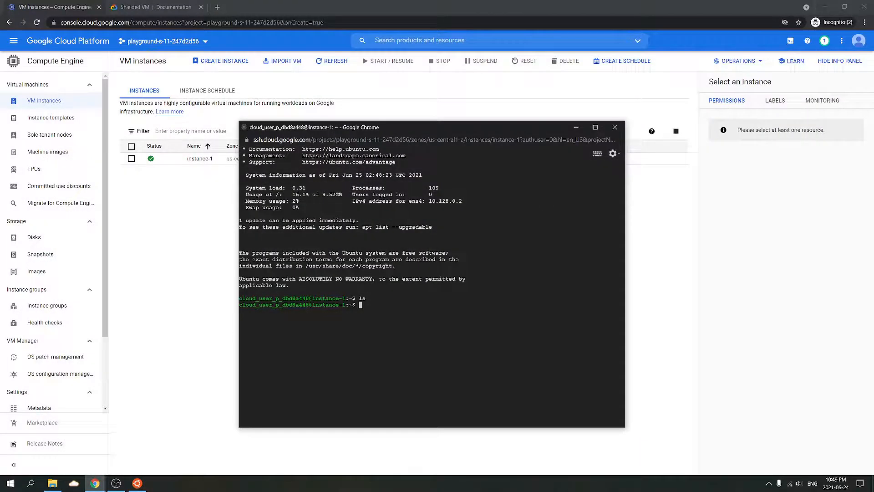
# Step: Close the SSH session window, confirming to leave the site, and open the details of instance-1
pyautogui.click(615, 127)
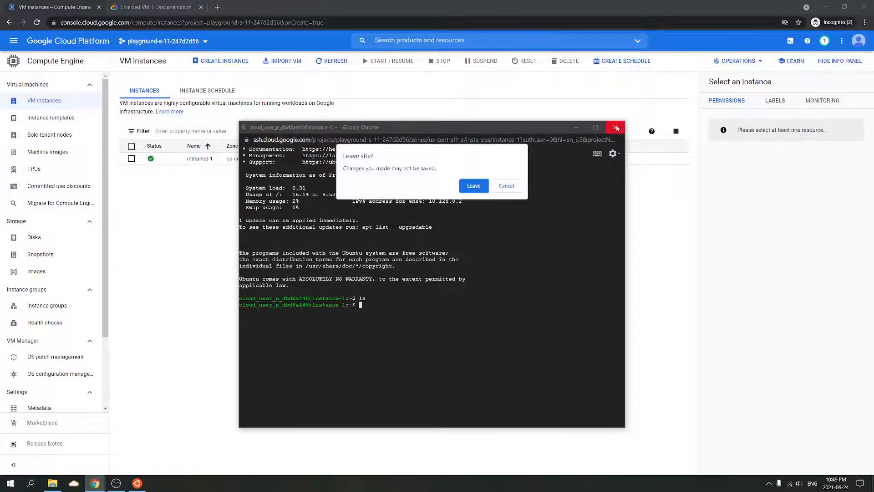
pyautogui.click(484, 187)
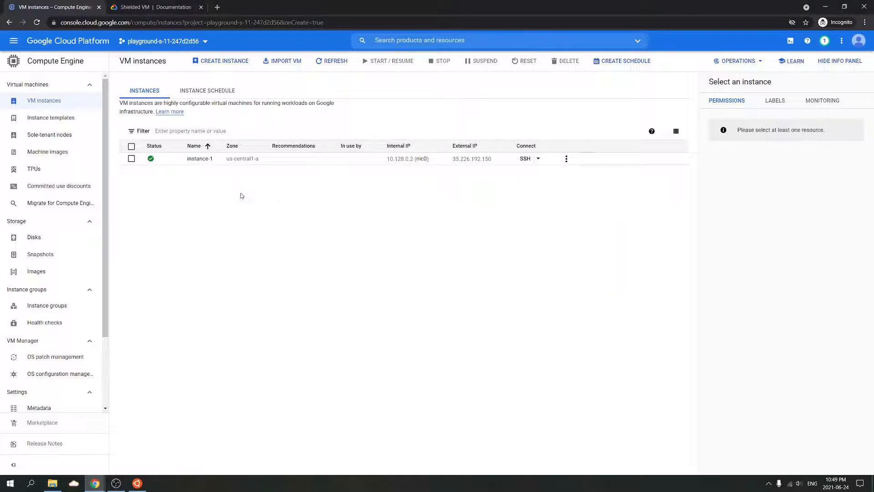
pyautogui.click(203, 159)
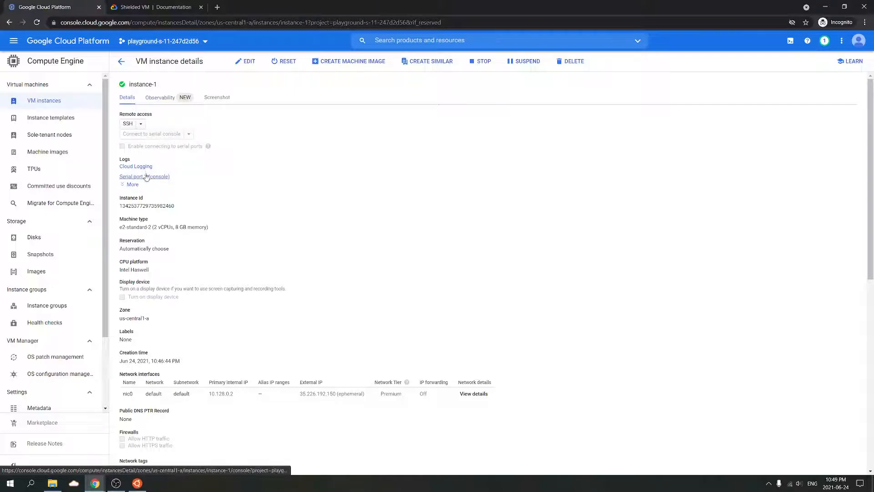
# Step: Review the details of instance-1, including instance ID, machine type, network interfaces, firewalls and boot disk
pyautogui.moveTo(135, 206); pyautogui.dragTo(169, 205)
pyautogui.click(170, 204)
pyautogui.scroll(-2, 169, 204)
pyautogui.scroll(1, 146, 170)
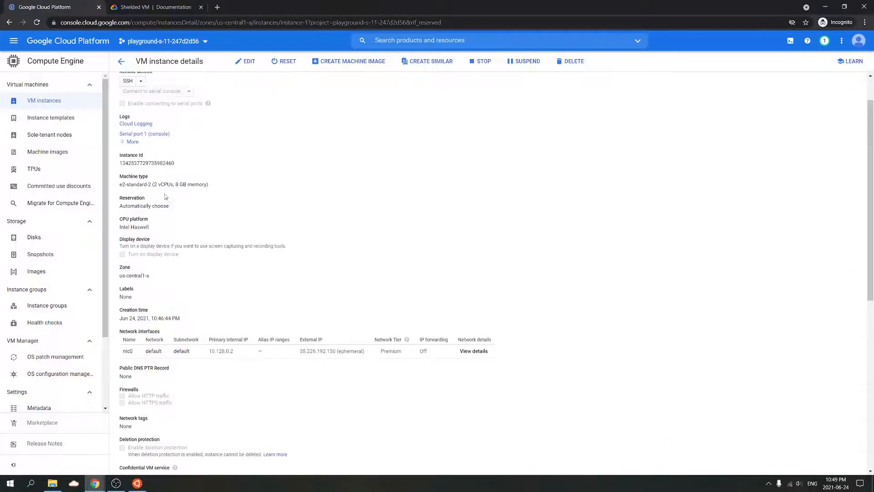
pyautogui.moveTo(128, 163); pyautogui.dragTo(180, 165)
pyautogui.click(182, 164)
pyautogui.scroll(-1, 182, 274)
pyautogui.scroll(-7, 182, 274)
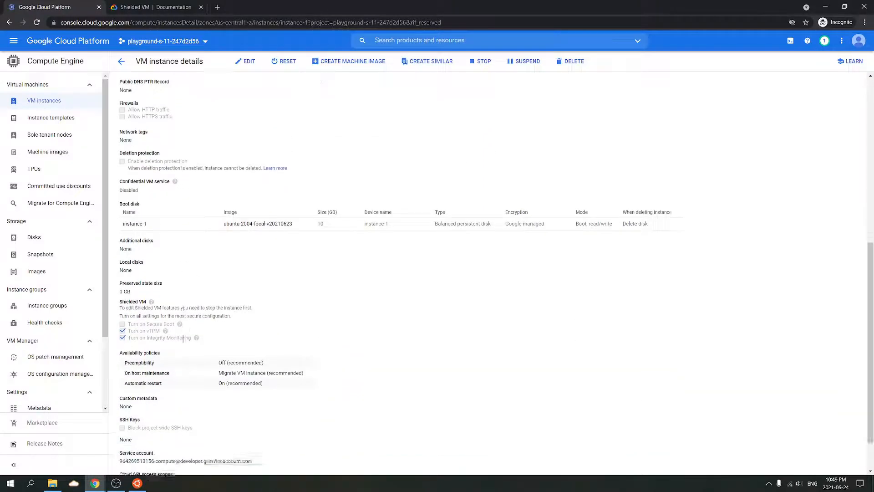
# Step: Examine the instance's service account, API access scopes and Screenshot view, and return to the VM instances list
pyautogui.moveTo(133, 410); pyautogui.dragTo(230, 411)
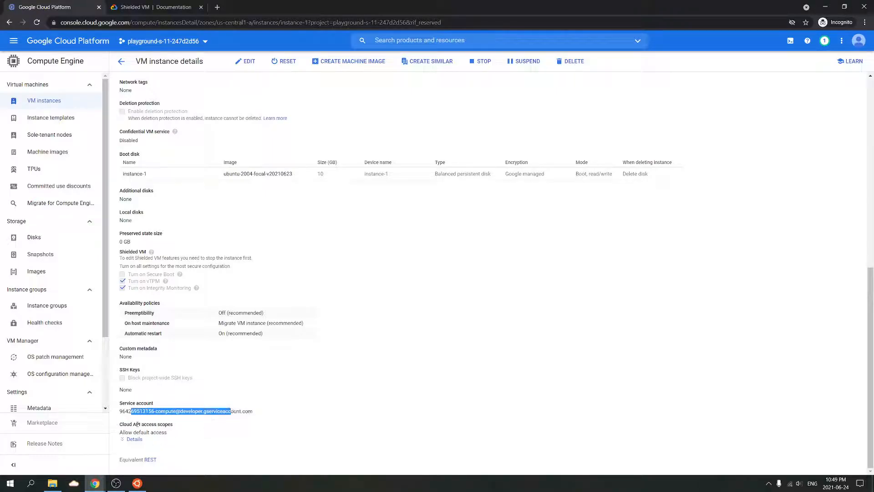
pyautogui.moveTo(137, 424); pyautogui.dragTo(176, 432)
pyautogui.scroll(4, 183, 417)
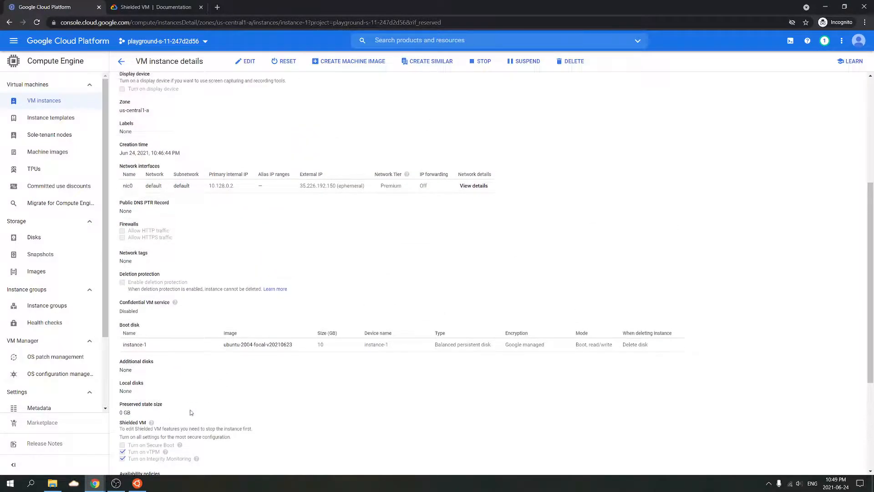
pyautogui.scroll(1, 191, 413)
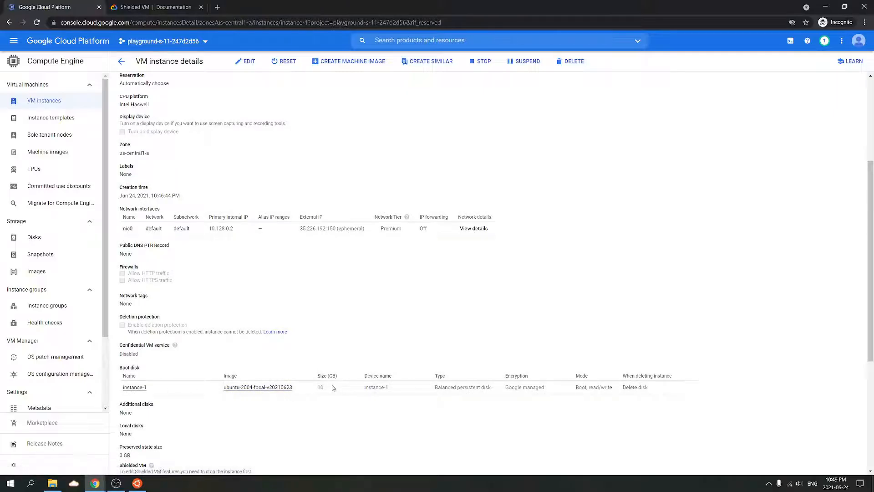
pyautogui.scroll(2, 561, 390)
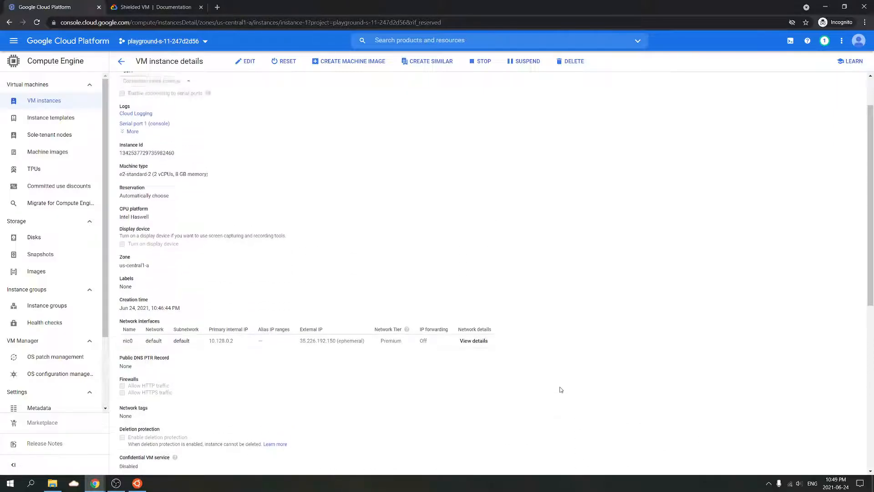
pyautogui.scroll(2, 561, 390)
pyautogui.click(215, 103)
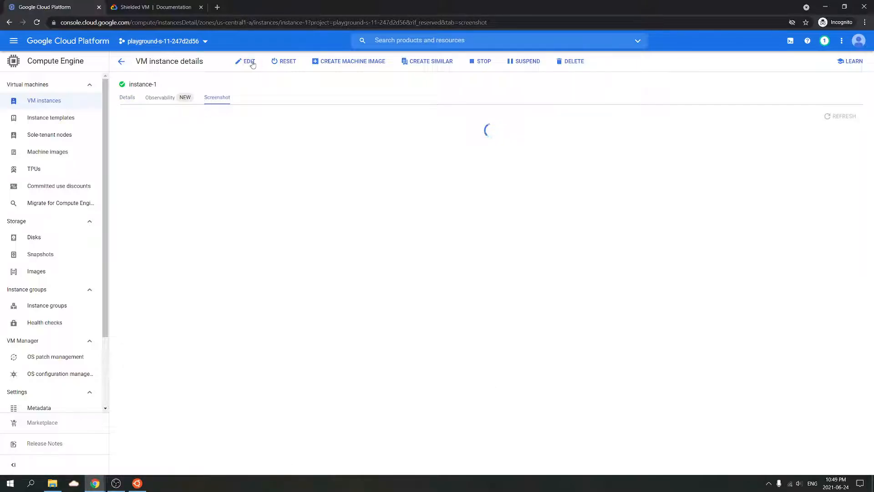
pyautogui.click(121, 61)
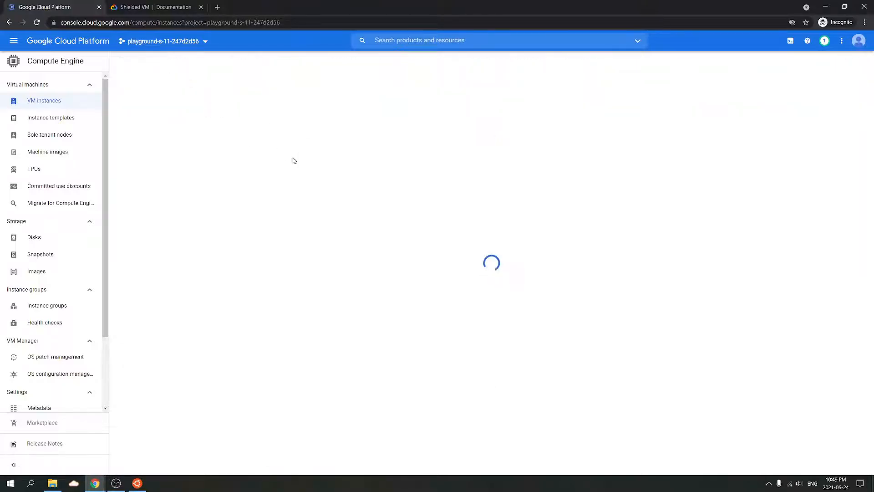